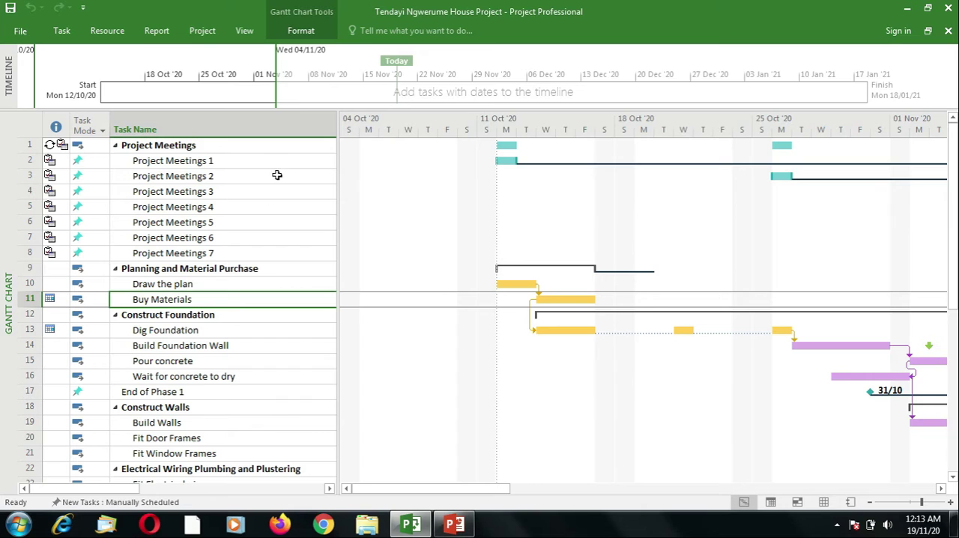
# Switch to the Resource Sheet view and add a resource named Architech in the first row
pyautogui.click(244, 31)
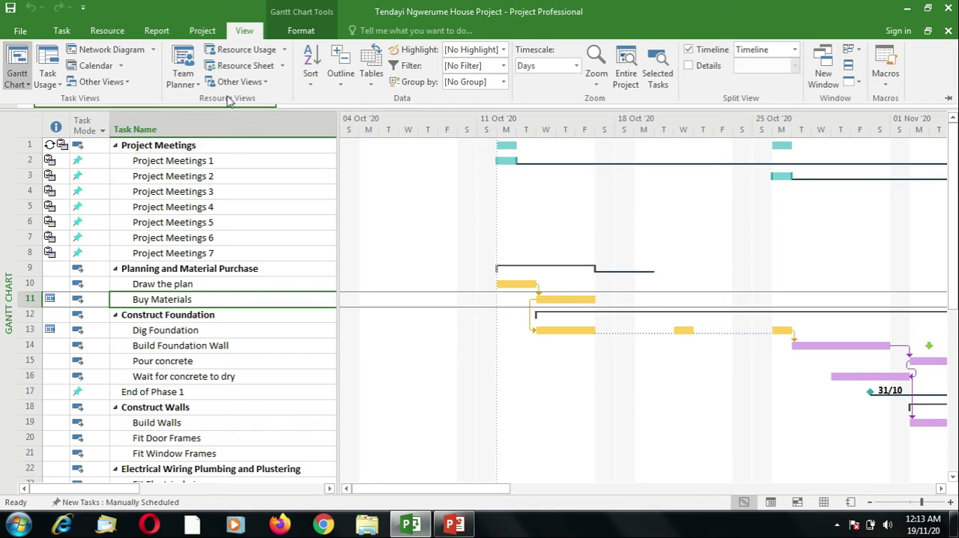
pyautogui.click(242, 67)
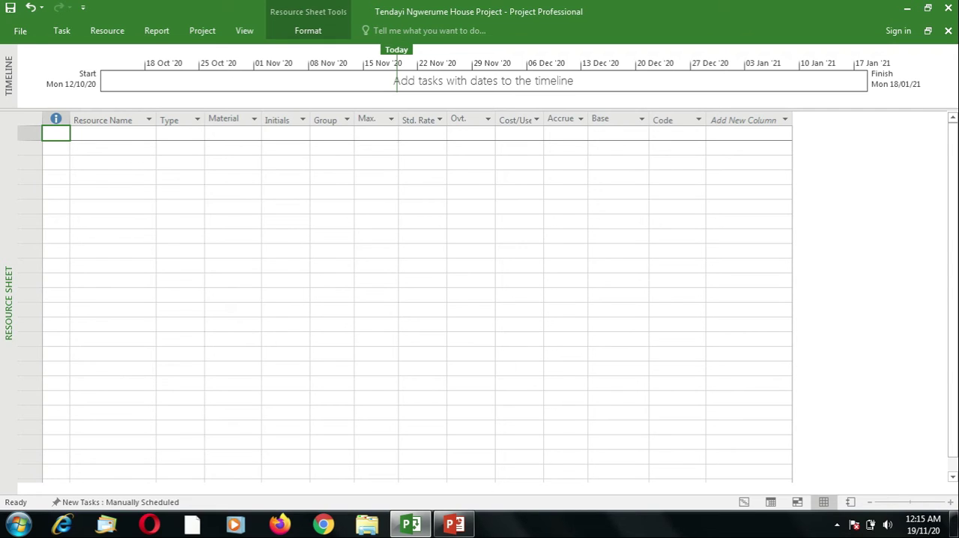
pyautogui.click(112, 133)
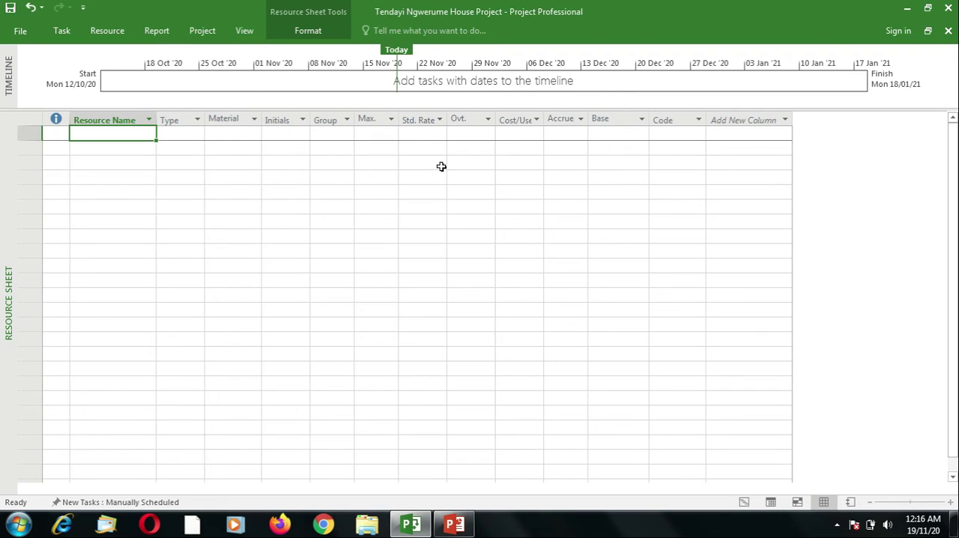
pyautogui.write('Ar')
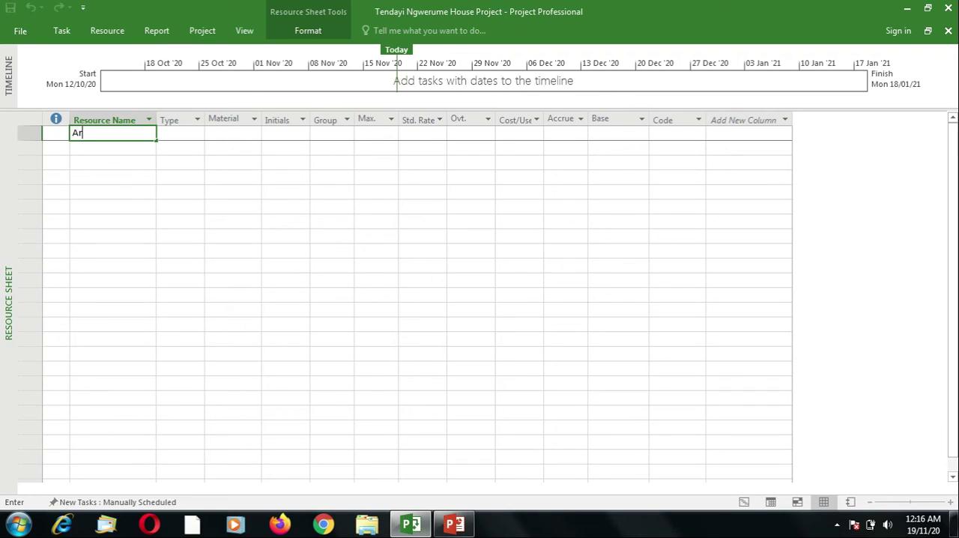
pyautogui.press('BackSpace')
pyautogui.press('BackSpace')
pyautogui.write('Architech')
pyautogui.press('Tab')
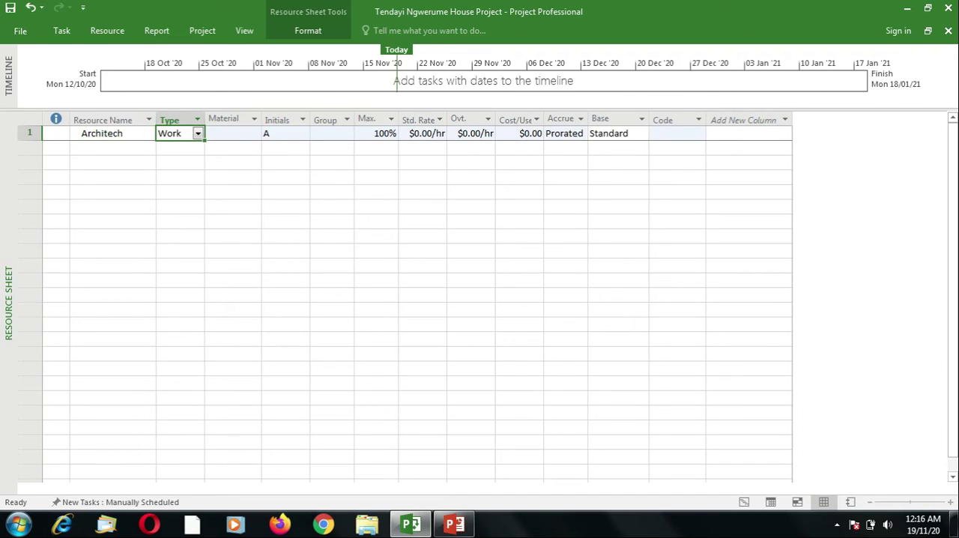
# Check the resource types available for Architech, leaving the type set to Work
pyautogui.click(198, 133)
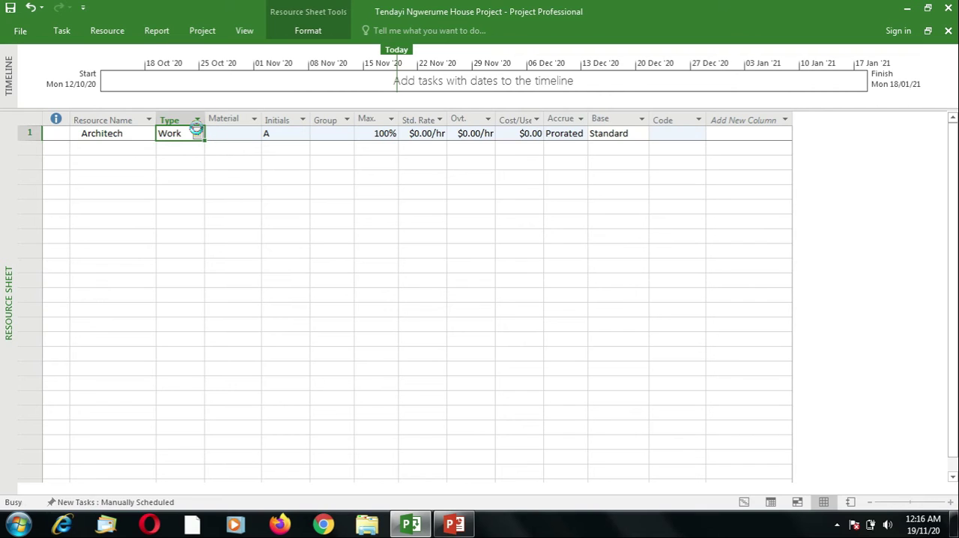
pyautogui.click(198, 133)
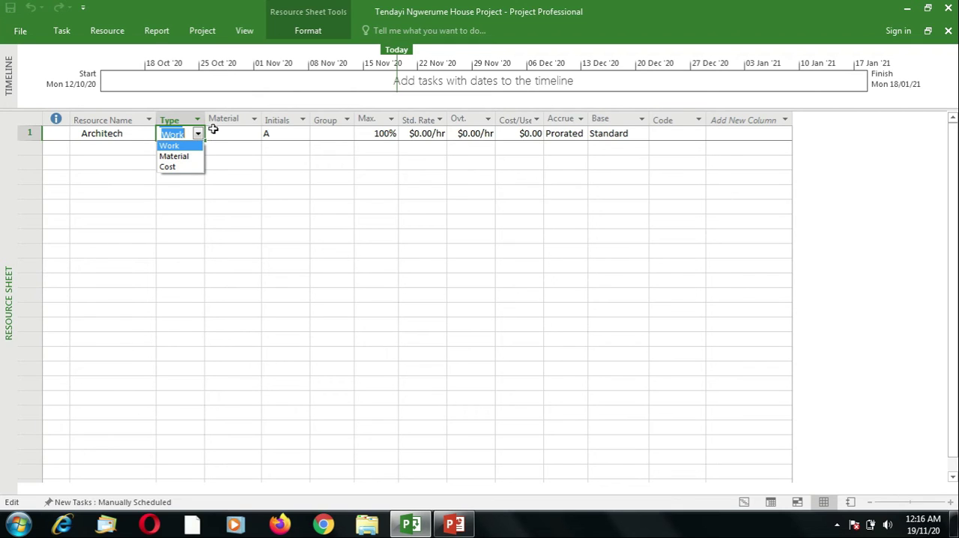
pyautogui.click(214, 134)
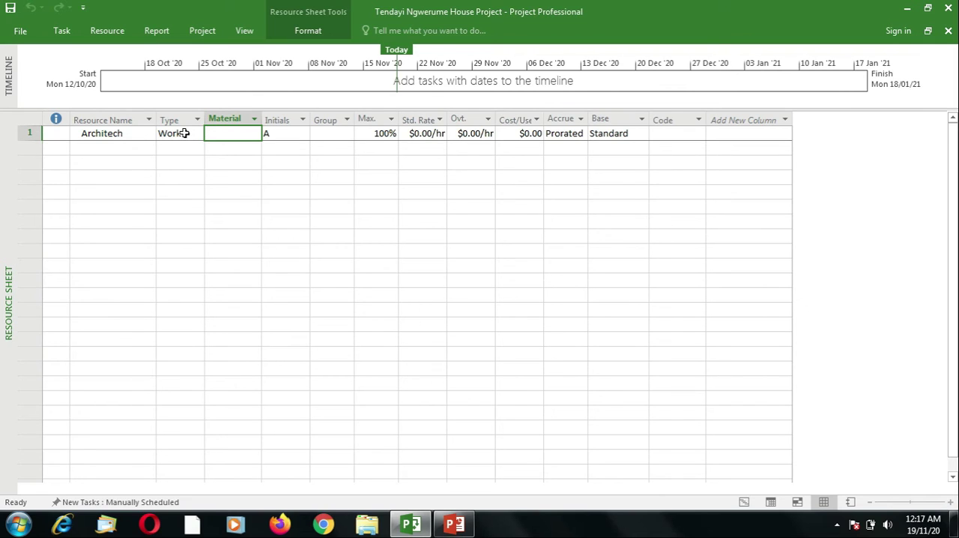
# Add a second resource named General Worker below Architech
pyautogui.click(100, 149)
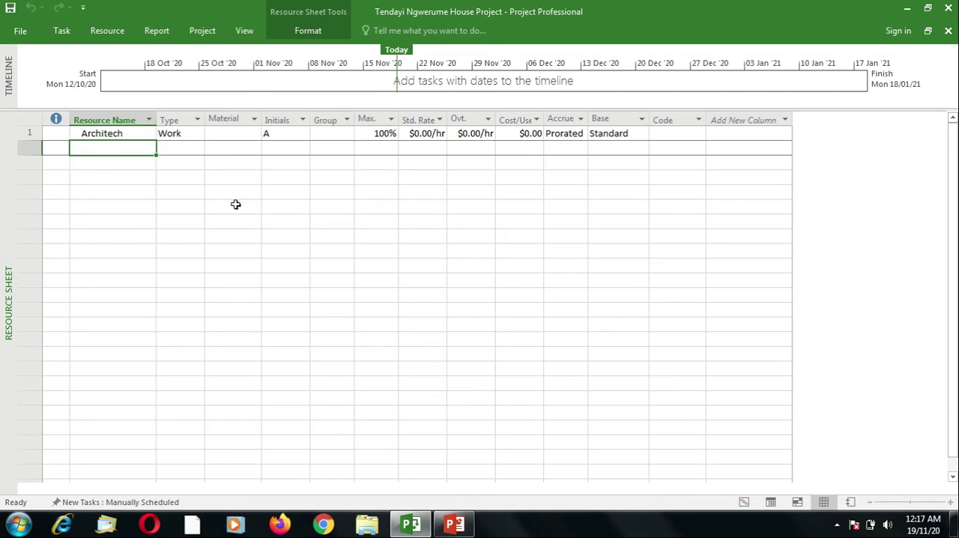
pyautogui.write('Gene')
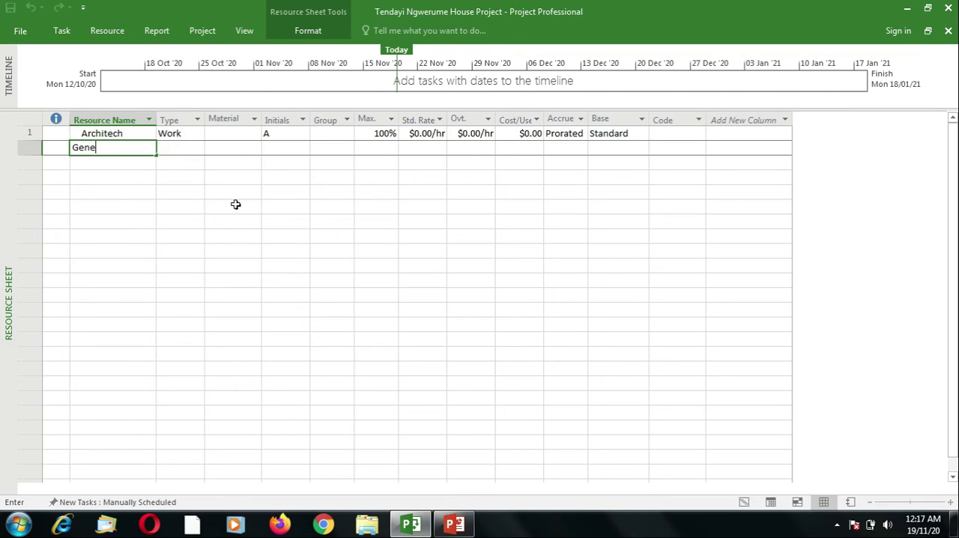
pyautogui.write('ral Worker')
pyautogui.press('Tab')
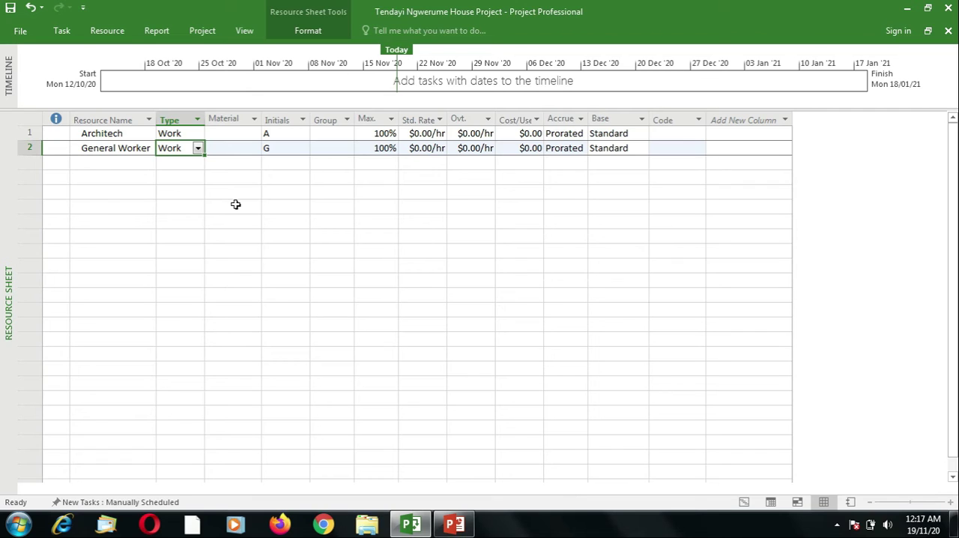
# Add a third resource named Bricklater in the row below General Worker
pyautogui.press('Return')
pyautogui.press('Left')
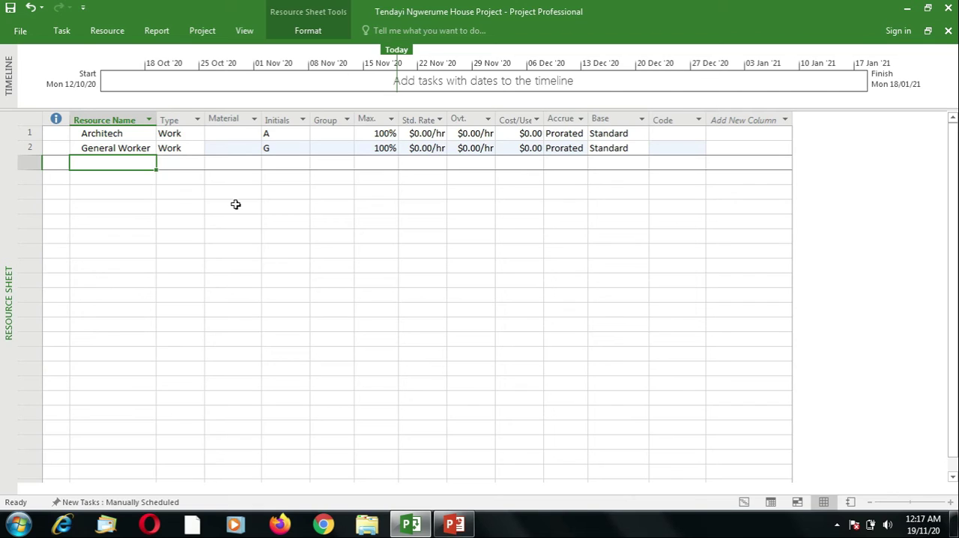
pyautogui.write('Br')
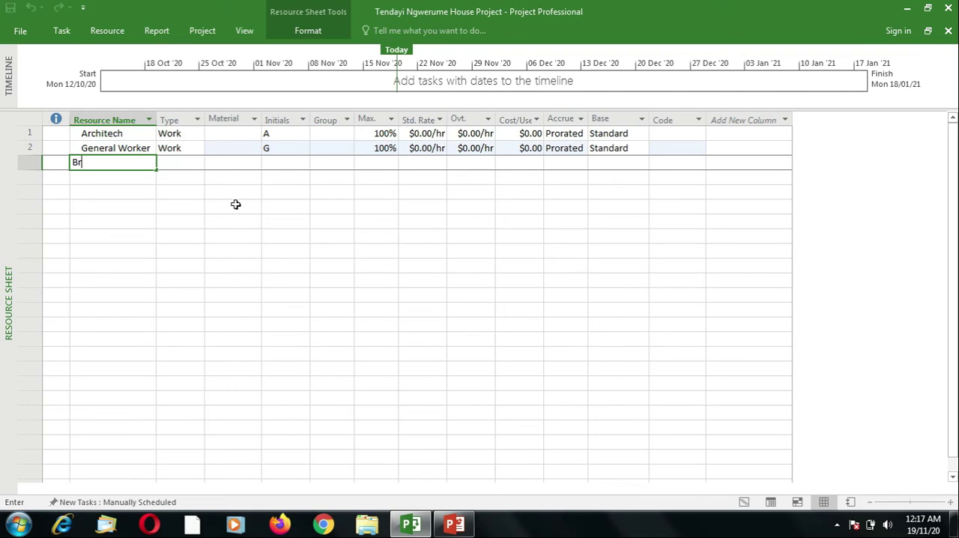
pyautogui.write('icklater')
pyautogui.press('Tab')
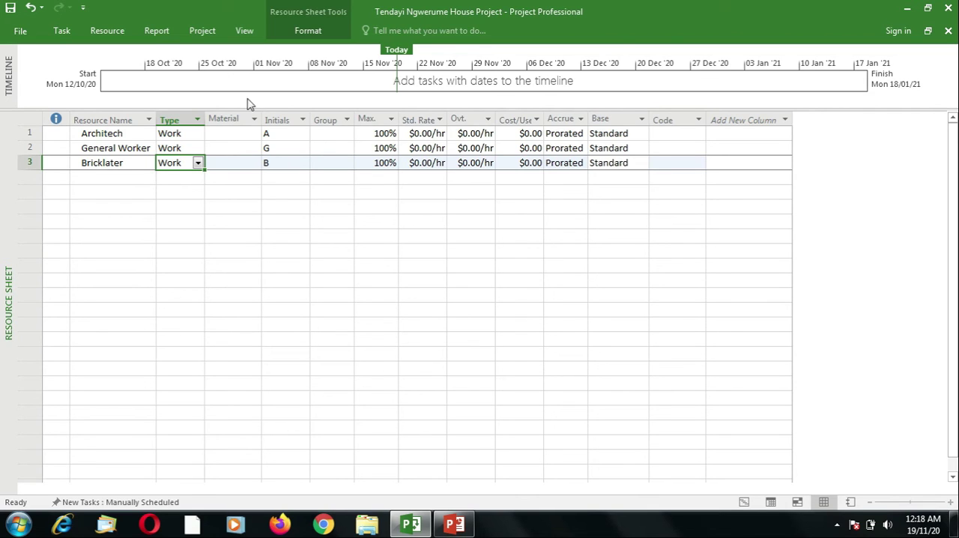
# Correct the third resource's name to Bricklayer in its resource information
pyautogui.click(112, 178)
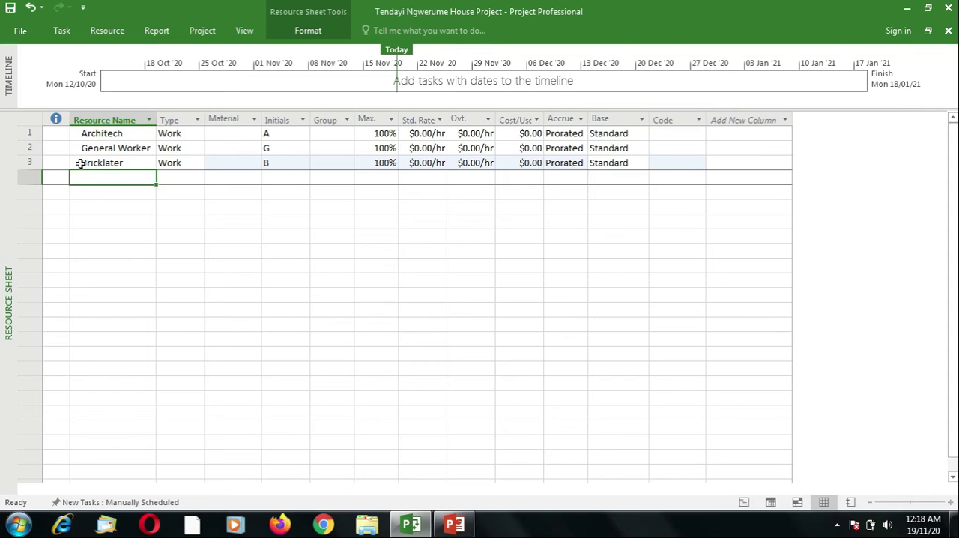
pyautogui.click(109, 161)
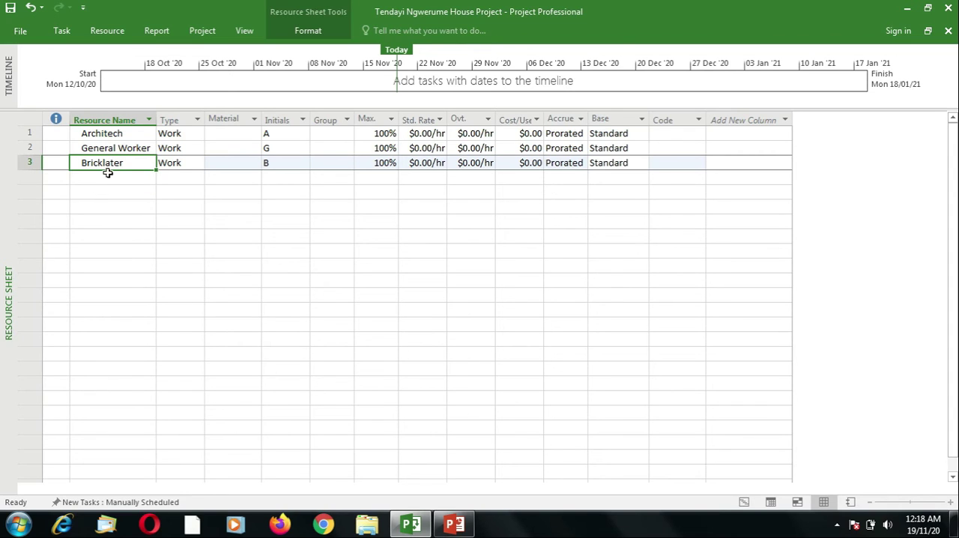
pyautogui.doubleClick(117, 164)
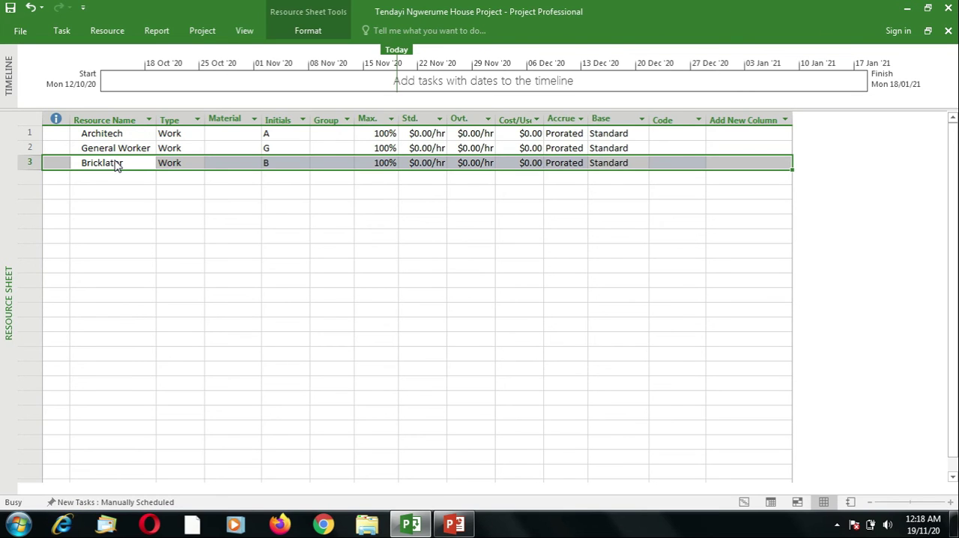
pyautogui.click(397, 149)
pyautogui.press('Left')
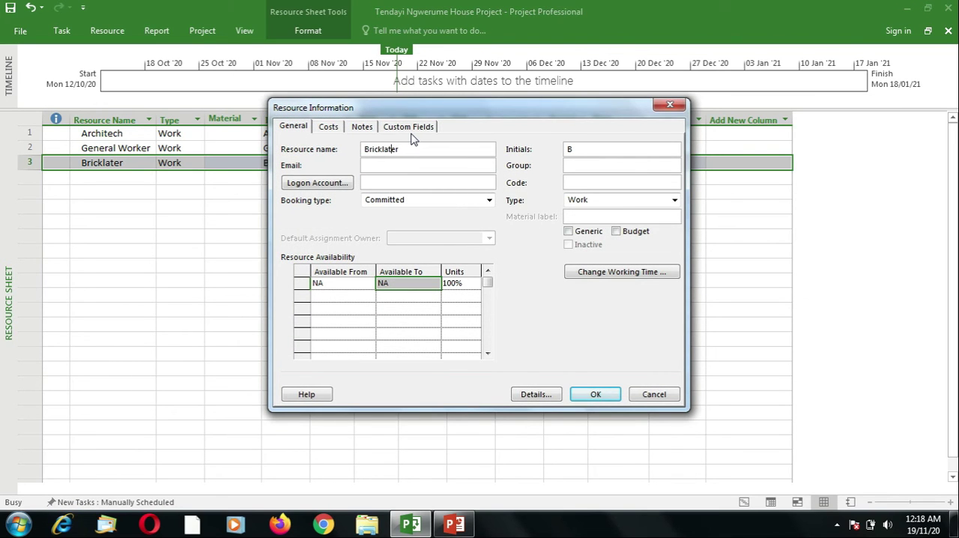
pyautogui.press('BackSpace')
pyautogui.write('y')
pyautogui.click(596, 397)
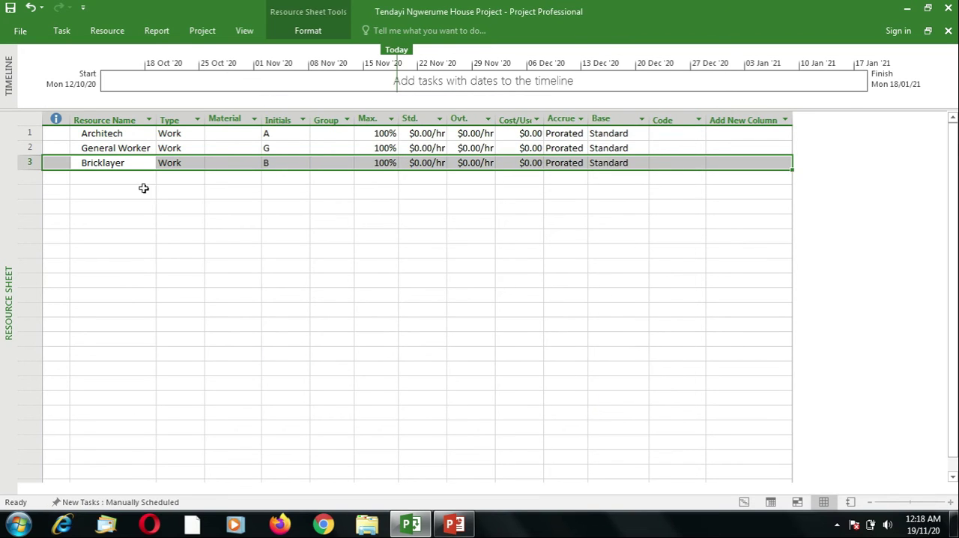
# Add Electrician and Plumber as resources in the two rows below Bricklayer
pyautogui.click(111, 176)
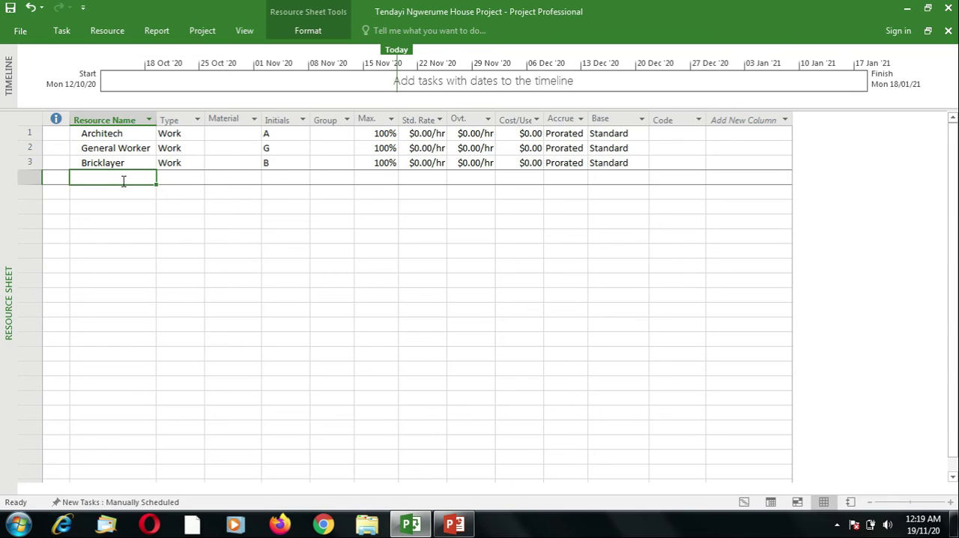
pyautogui.write('Electrician')
pyautogui.press('Tab')
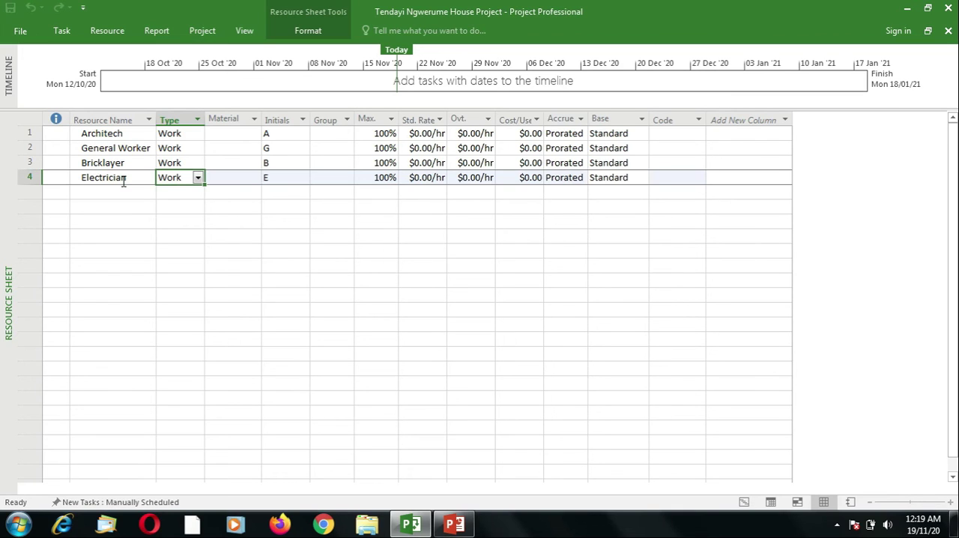
pyautogui.click(115, 190)
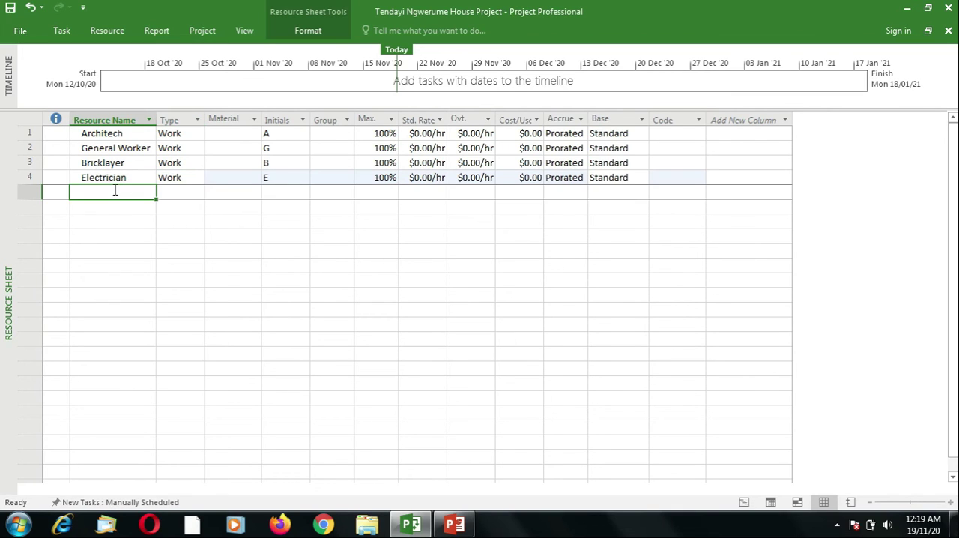
pyautogui.write('Plu')
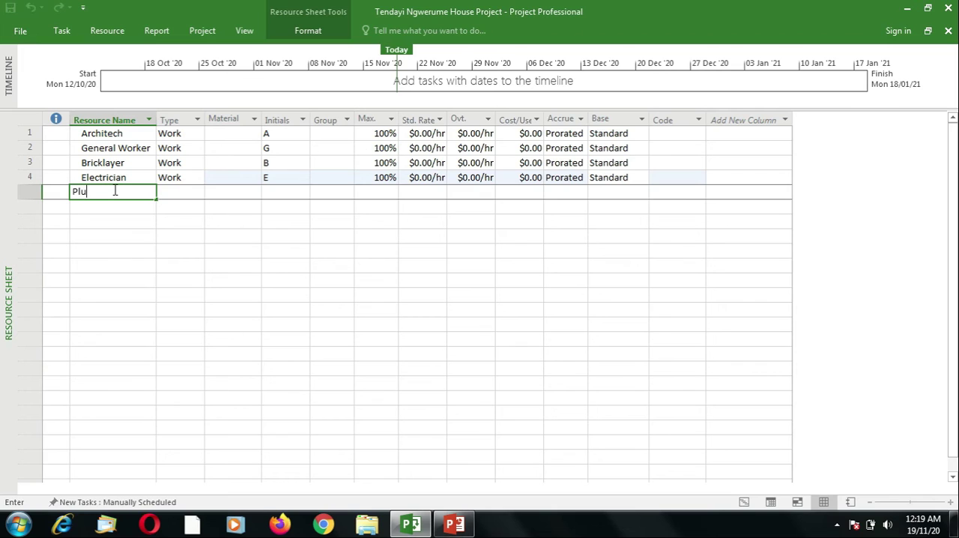
pyautogui.write('mber')
pyautogui.press('Tab')
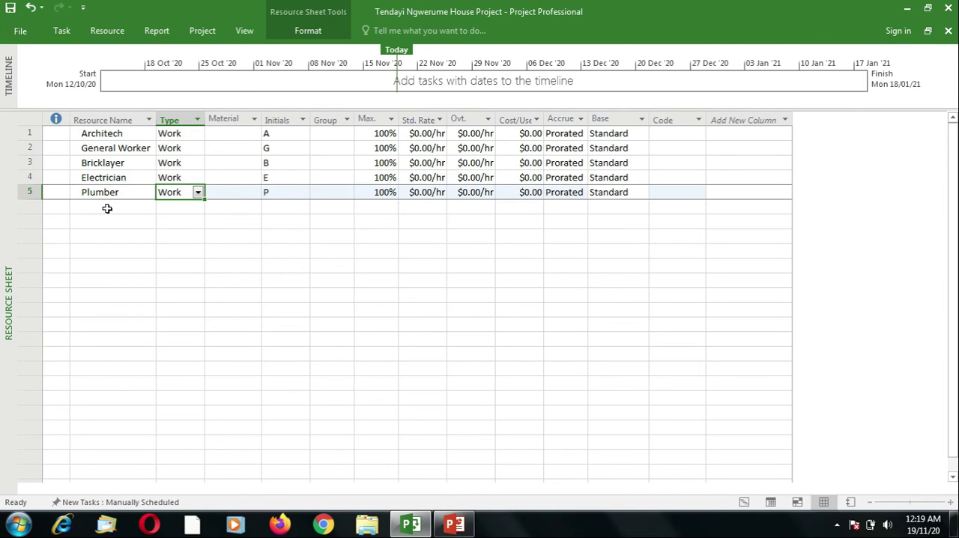
# Add Painter and Carpenter as resources in the two rows below Plumber
pyautogui.click(107, 209)
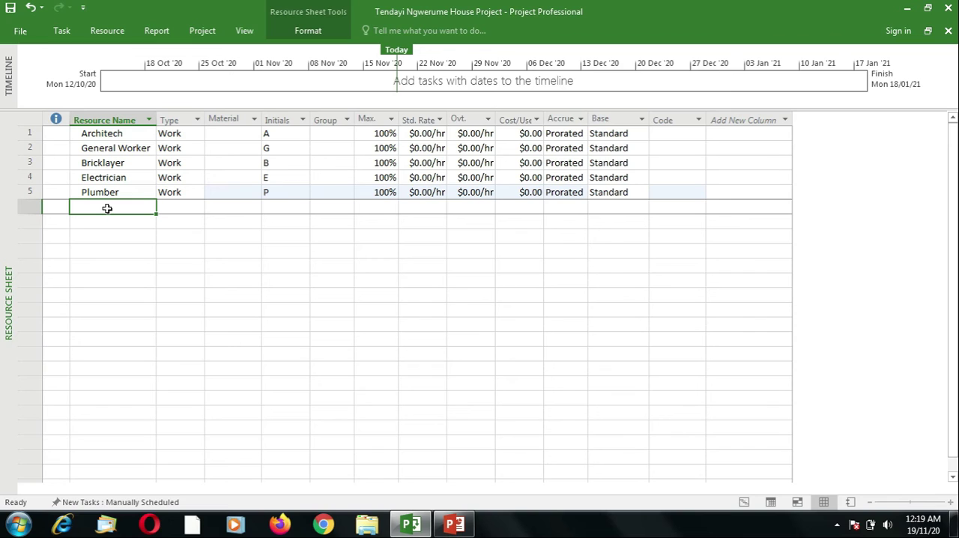
pyautogui.write('Painter')
pyautogui.press('Tab')
pyautogui.click(107, 220)
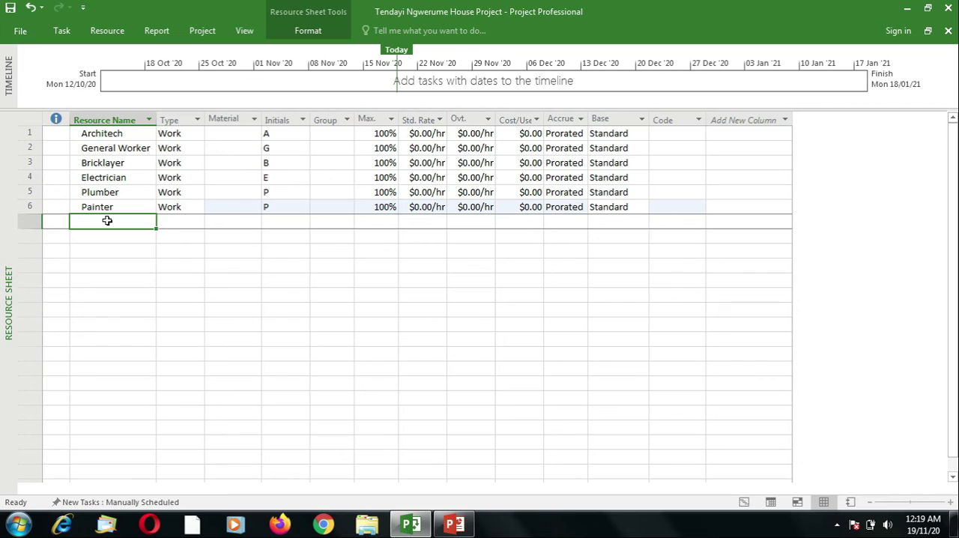
pyautogui.write('Car')
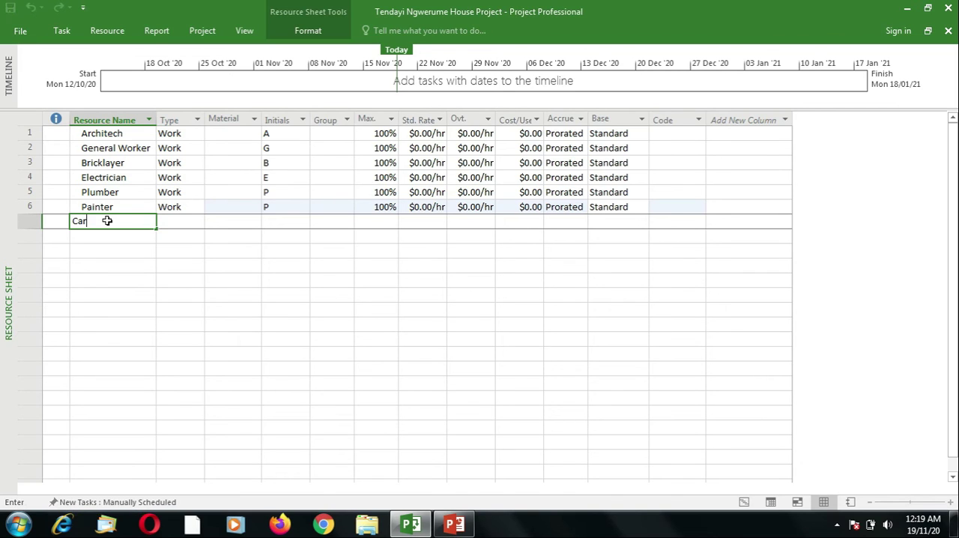
pyautogui.write('penter')
pyautogui.press('Tab')
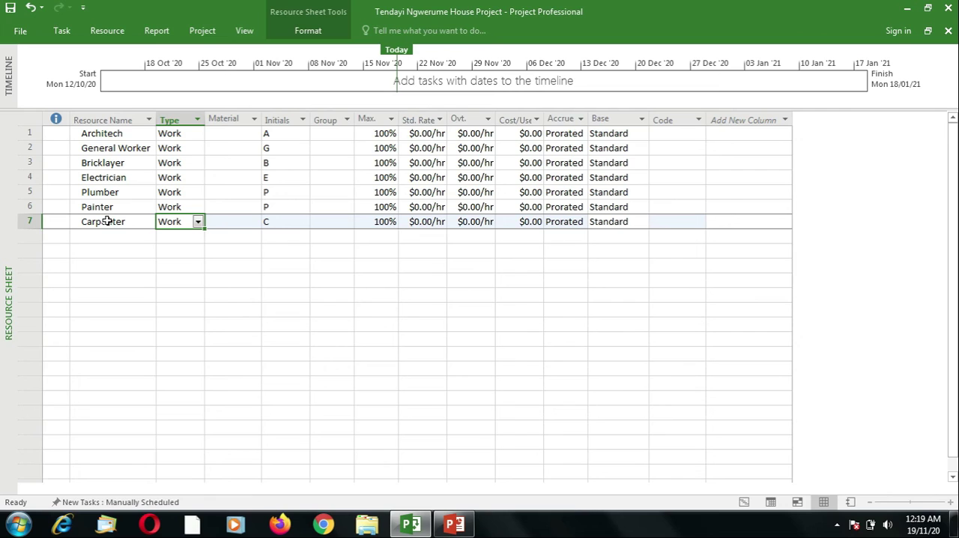
# Add the equipment resources Concrete Mixer and Tile Cutter in the two rows below Carpenter
pyautogui.click(108, 234)
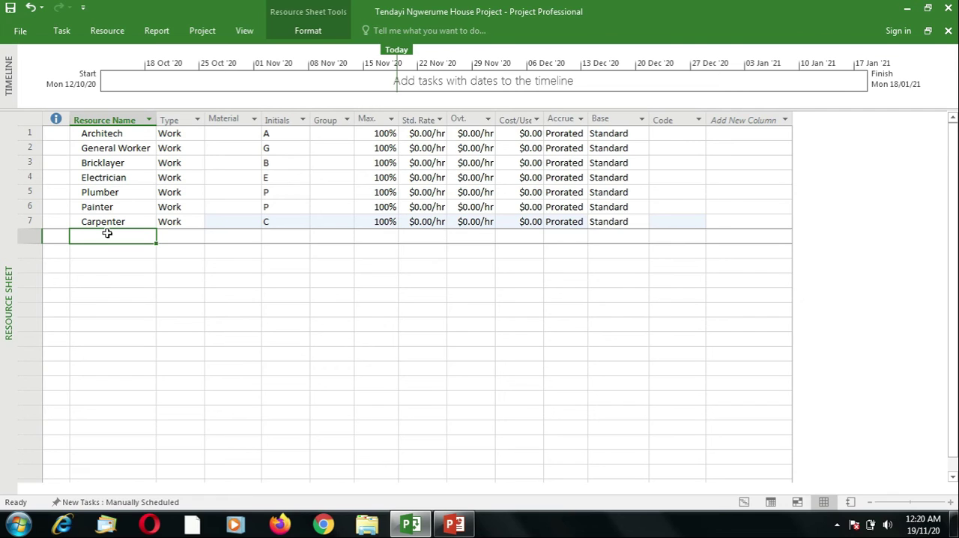
pyautogui.write('Concre')
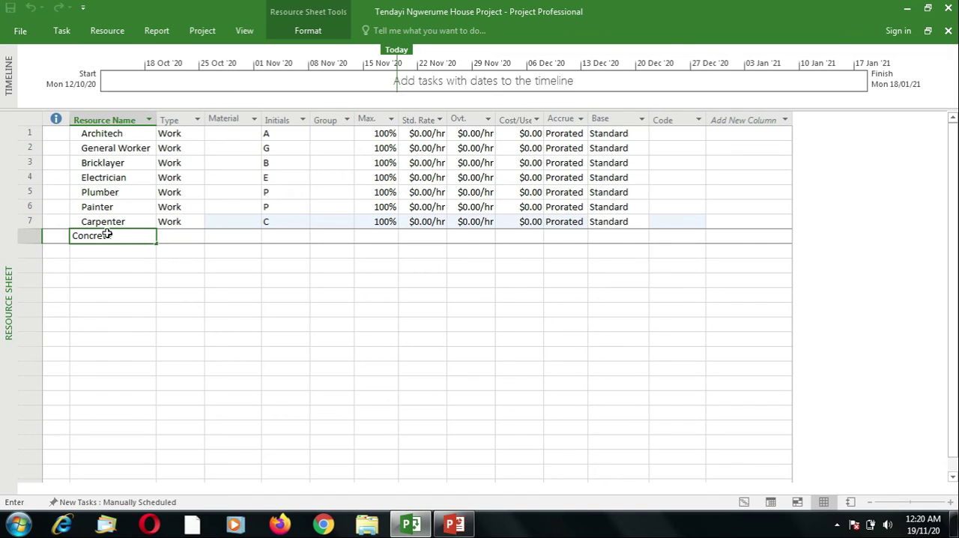
pyautogui.write('te Mixer')
pyautogui.press('Tab')
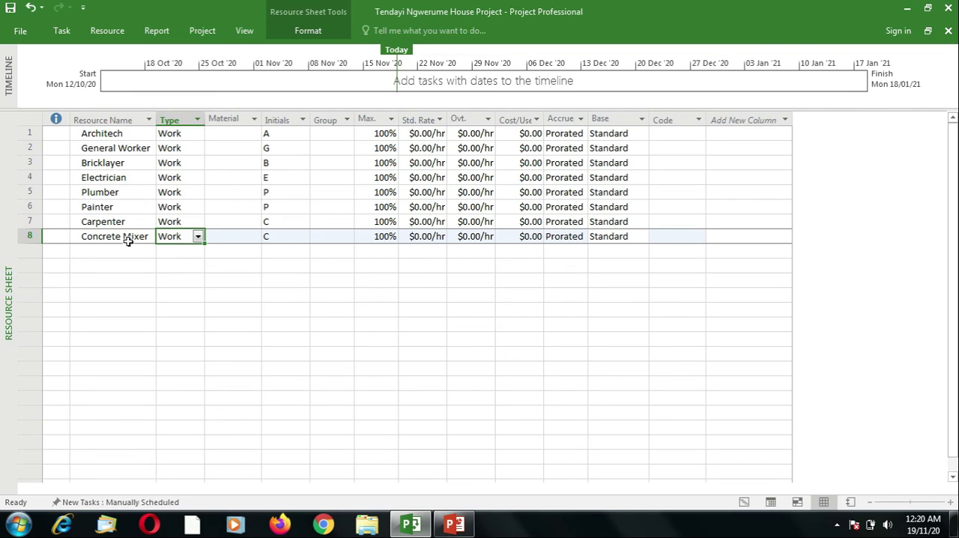
pyautogui.click(126, 238)
pyautogui.click(122, 248)
pyautogui.write('Tile ')
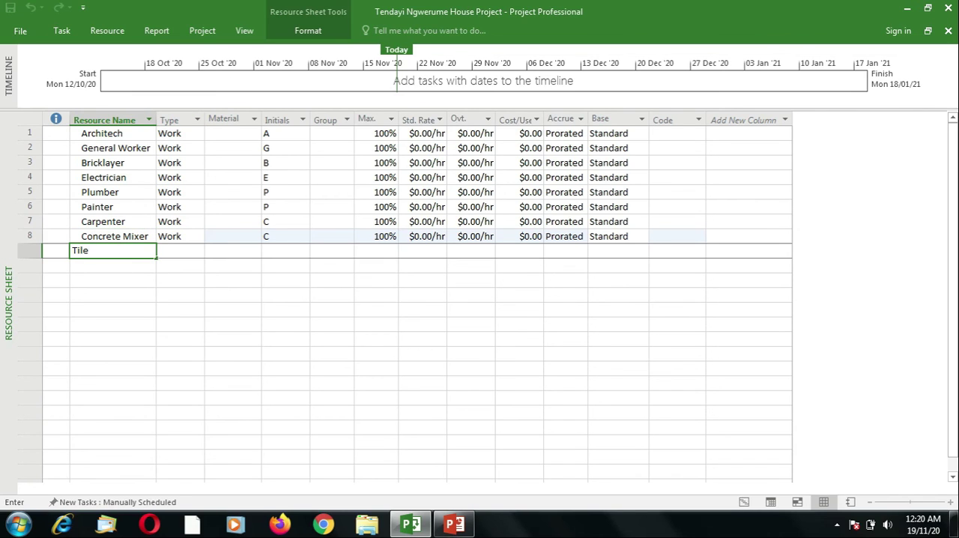
pyautogui.write('Cutter')
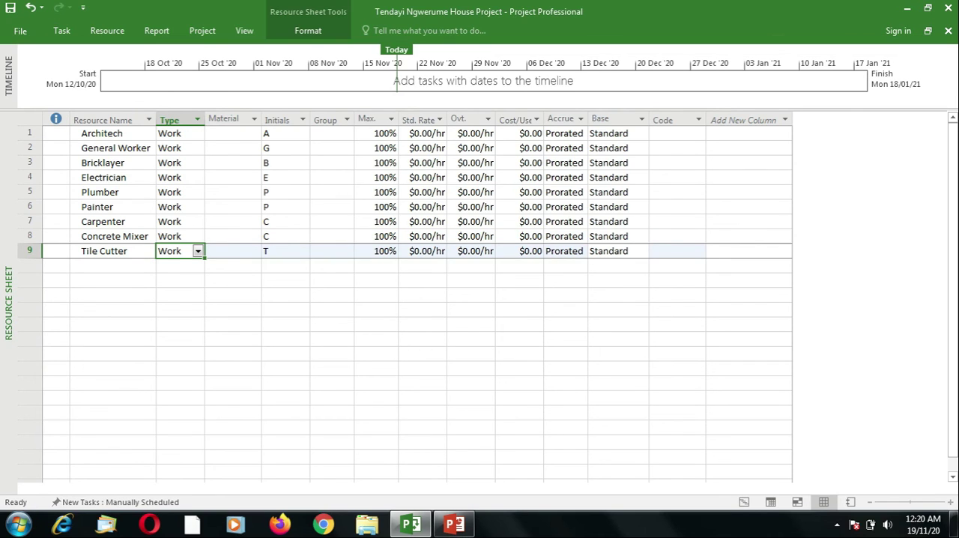
# Add the equipment resource Ladder in the row below Tile Cutter and save the project
pyautogui.click(177, 266)
pyautogui.click(113, 266)
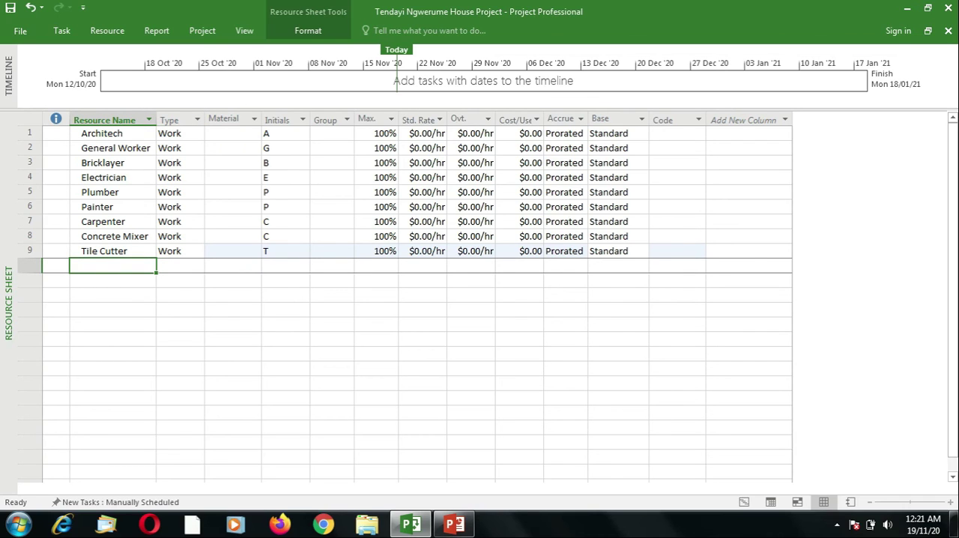
pyautogui.write('Ladder')
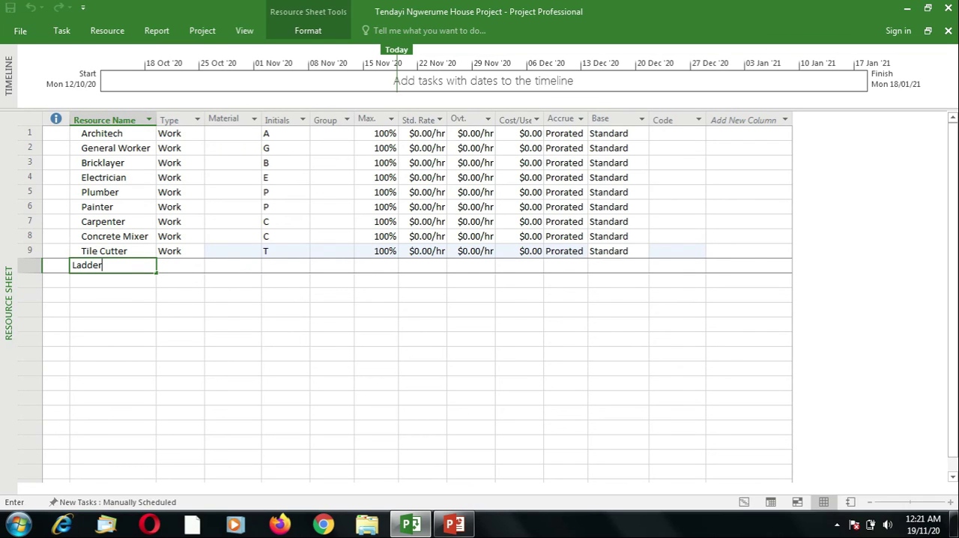
pyautogui.press('Tab')
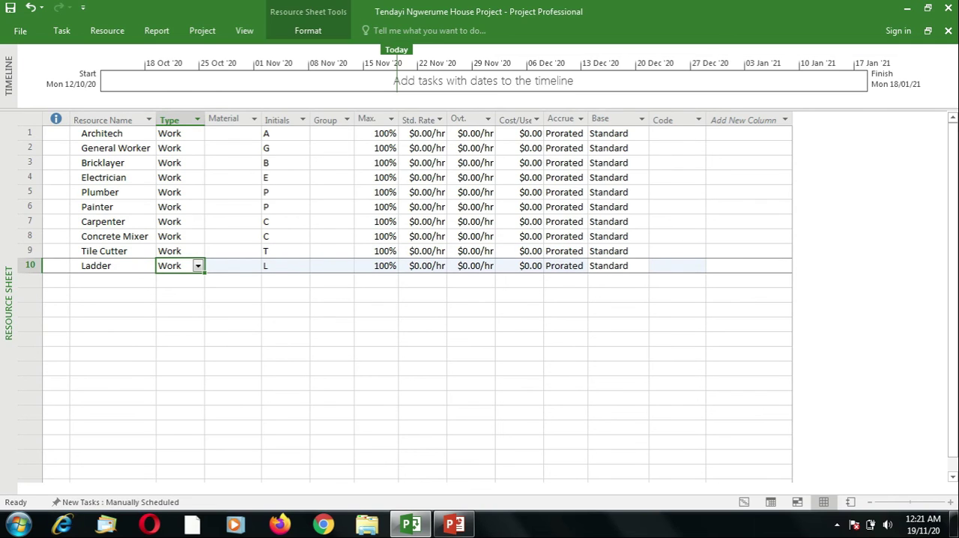
pyautogui.press('Down')
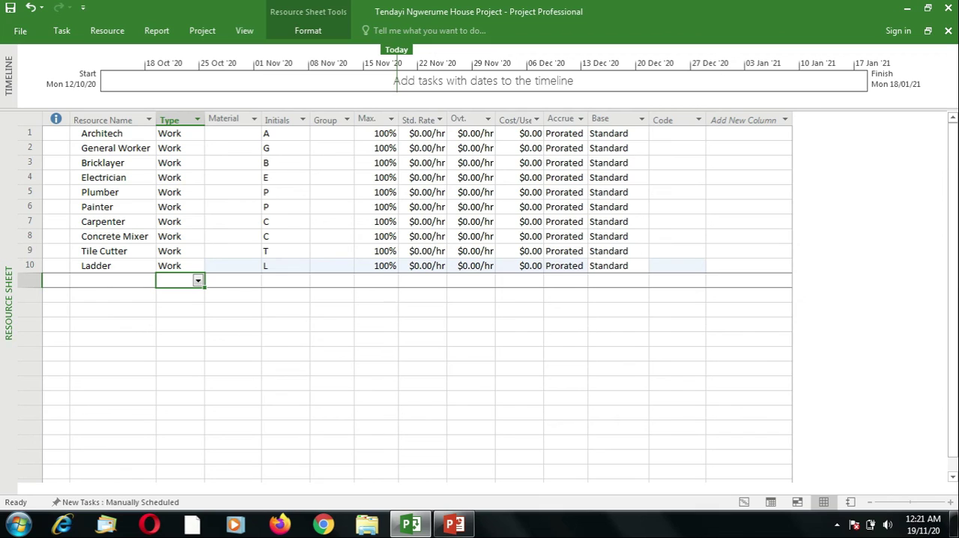
pyautogui.click(110, 278)
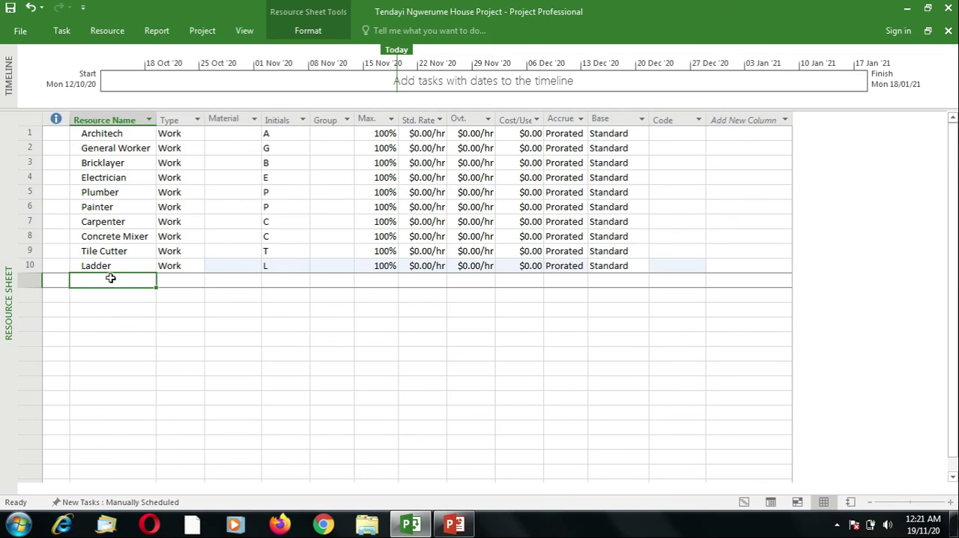
pyautogui.hotkey('ctrl', 's')
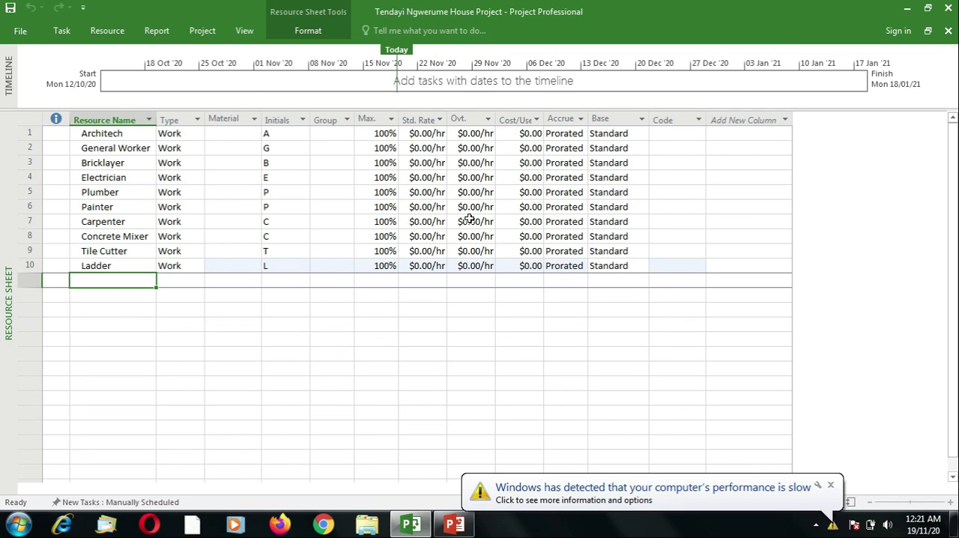
pyautogui.click(831, 486)
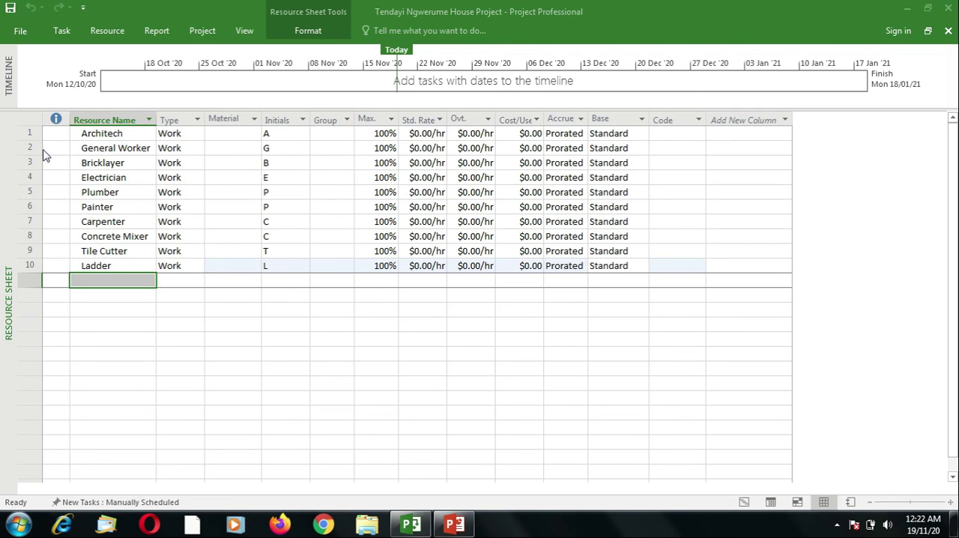
# Insert a new work resource directly above Bricklayer in the resource sheet
pyautogui.click(103, 138)
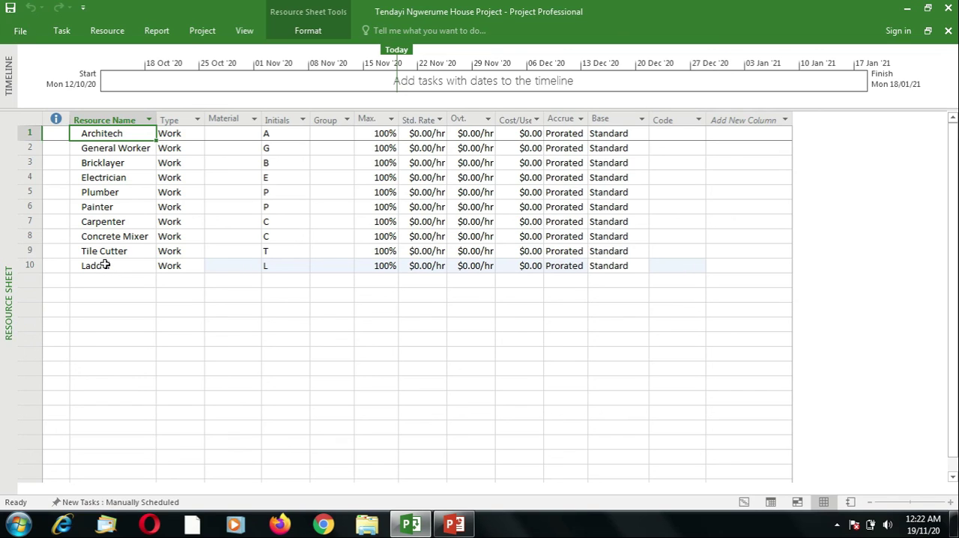
pyautogui.click(103, 179)
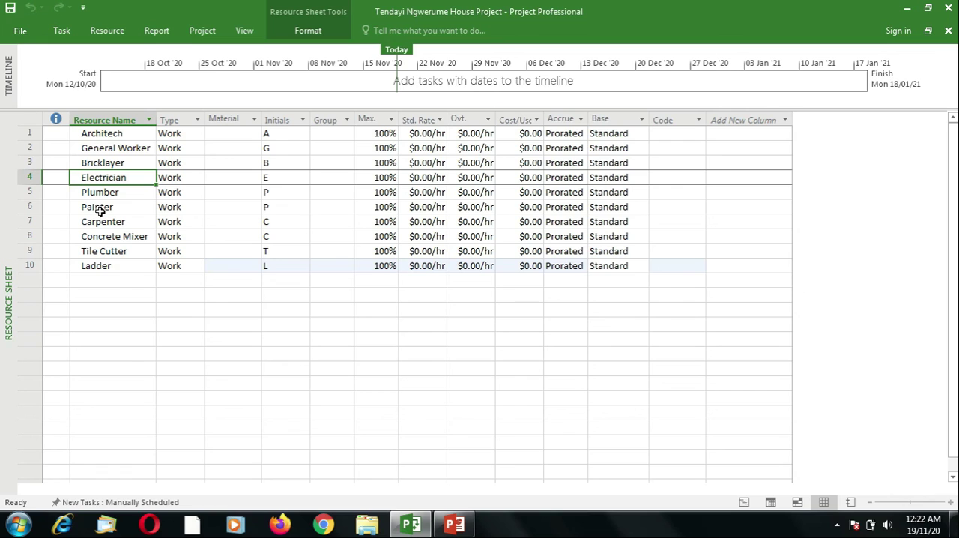
pyautogui.click(101, 162)
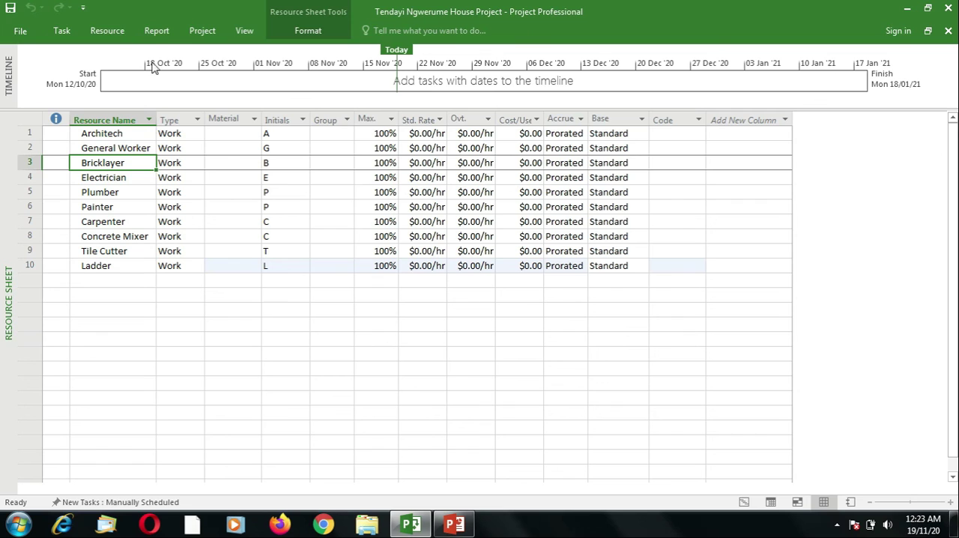
pyautogui.click(110, 34)
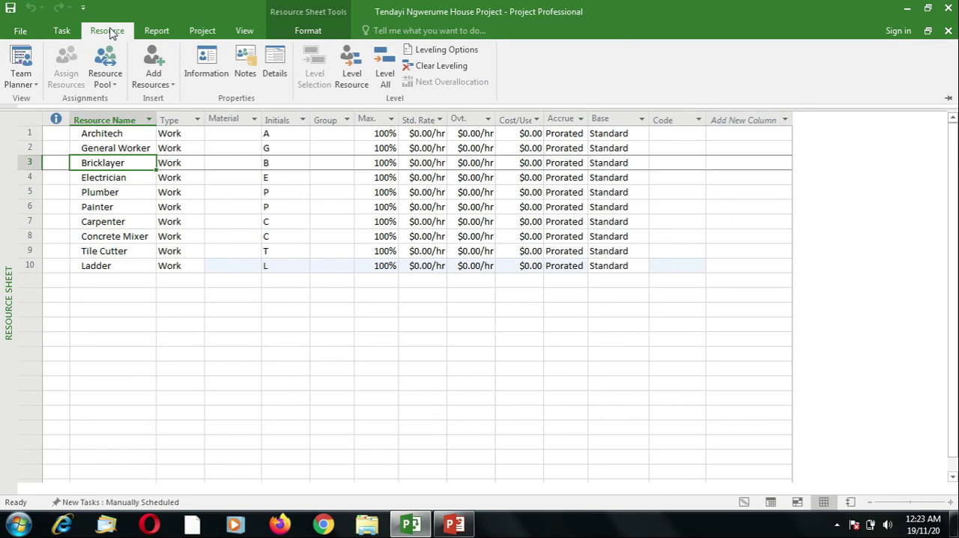
pyautogui.click(154, 72)
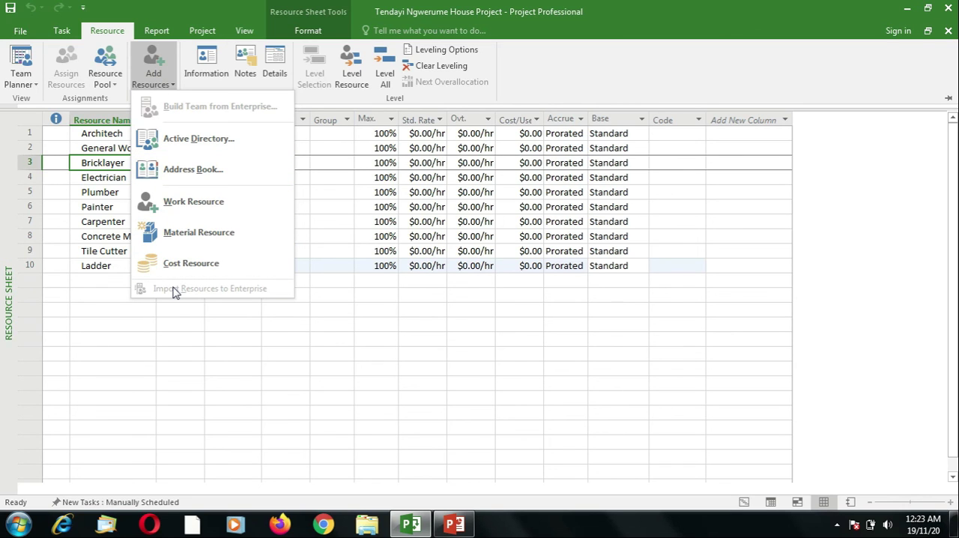
pyautogui.click(189, 207)
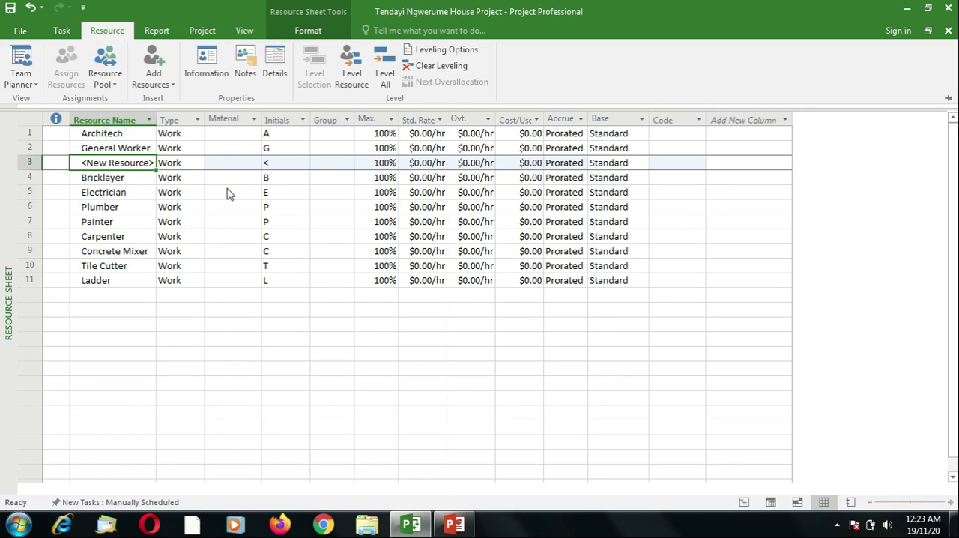
# Delete the unnamed new resource between General Worker and Bricklayer, and select the empty name cell below Ladder
pyautogui.click(107, 180)
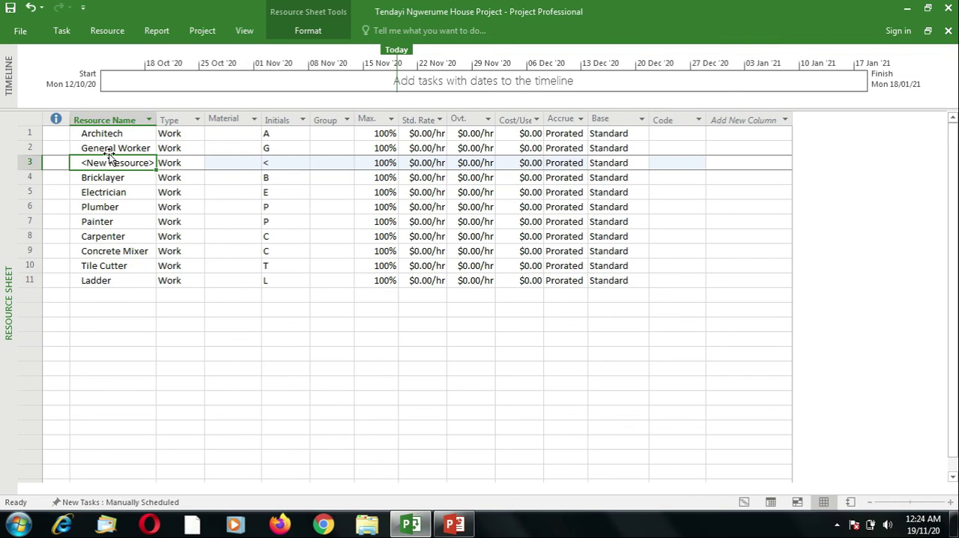
pyautogui.click(111, 145)
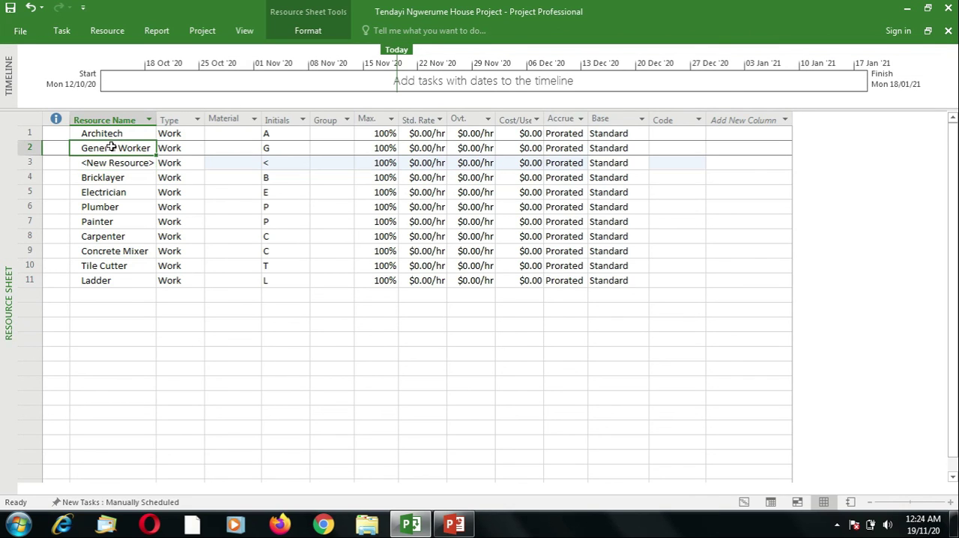
pyautogui.click(109, 163)
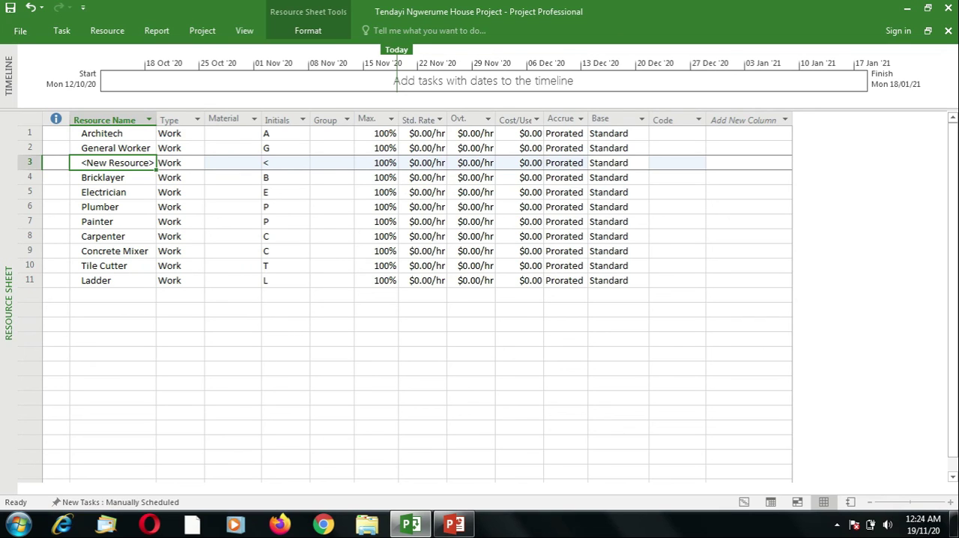
pyautogui.rightClick(108, 162)
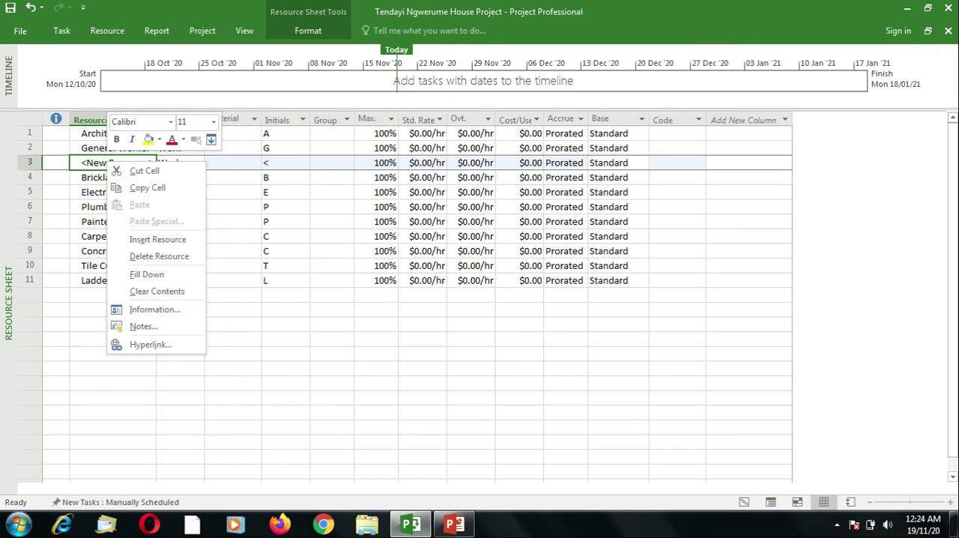
pyautogui.click(148, 257)
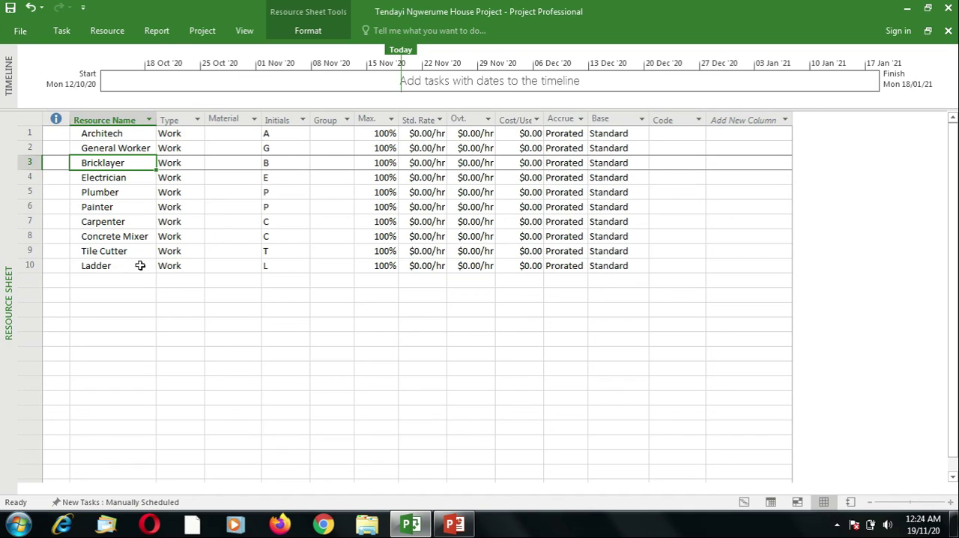
pyautogui.click(116, 281)
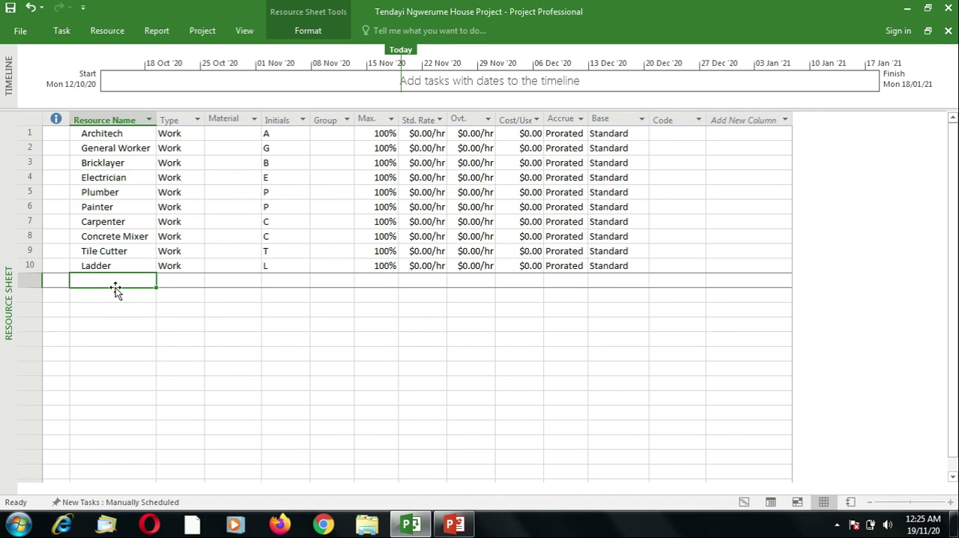